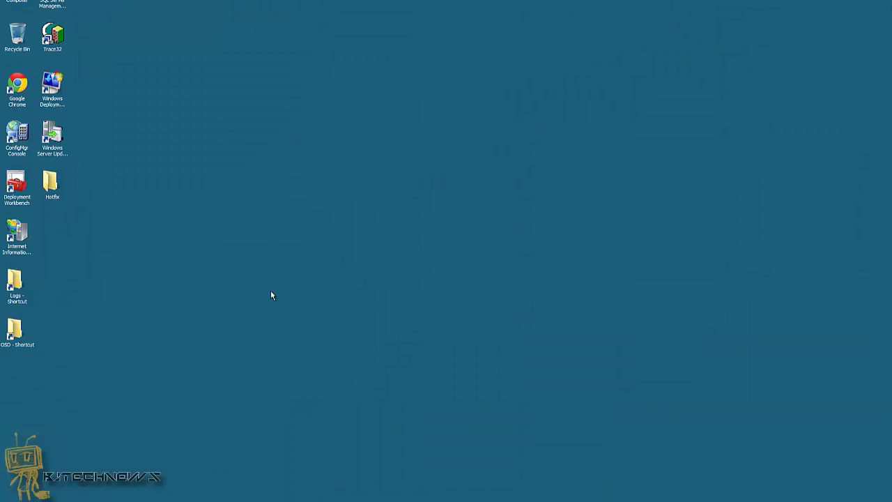
Try to install Configuration Manager 2007 R3 from the DVD drive (D:)
double_click(20, 1)
left_click(252, 145)
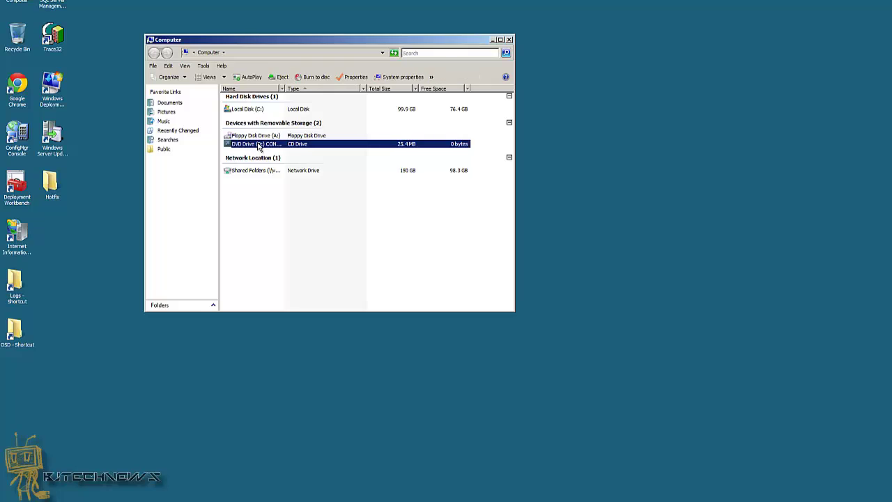
right_click(258, 145)
left_click(272, 146)
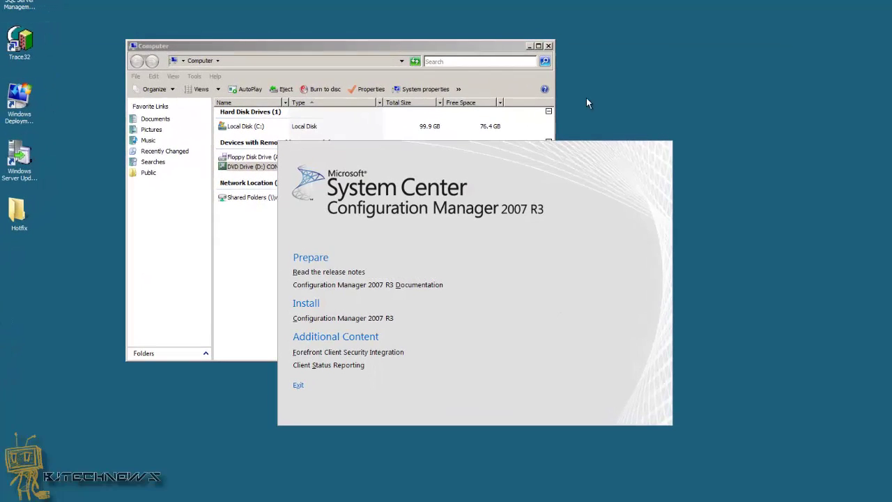
left_click(549, 46)
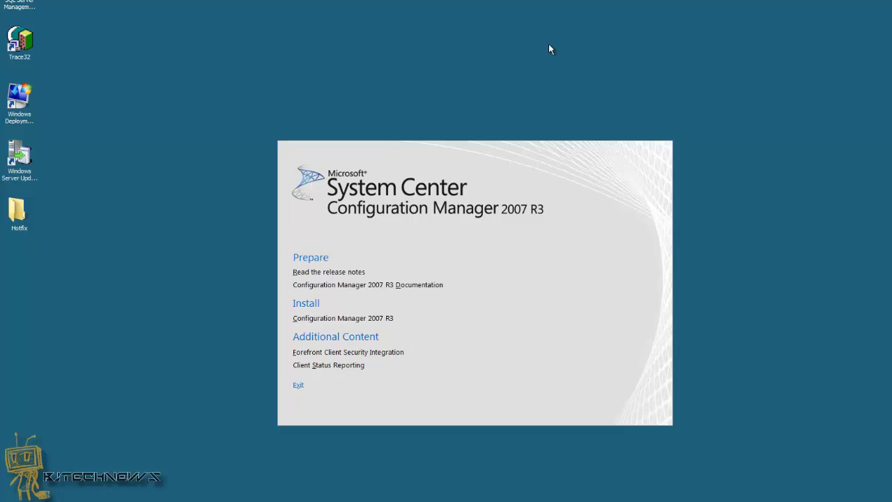
left_click(371, 318)
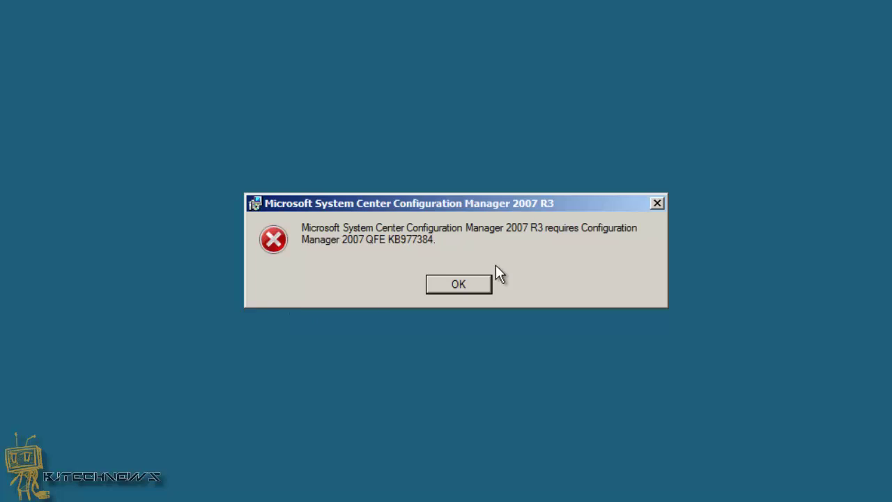
left_click(481, 285)
left_click(641, 401)
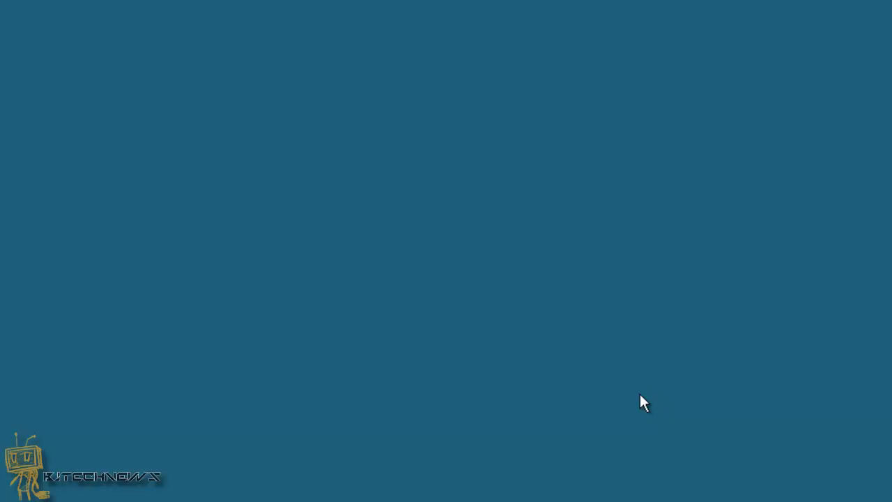
Open the KB977384 folder inside the desktop Hotfix folder and start the 420678_ENU_i386_zip self-extractor
double_click(101, 217)
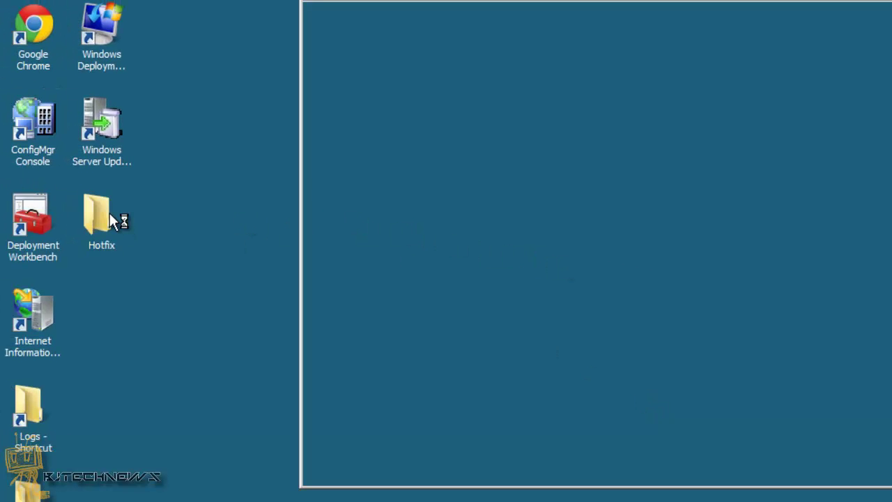
double_click(410, 149)
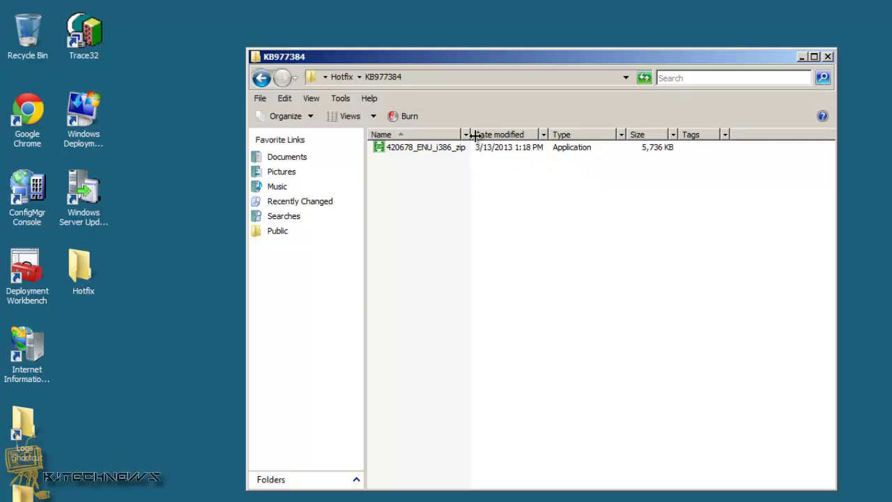
left_click_drag(471, 134, 547, 147)
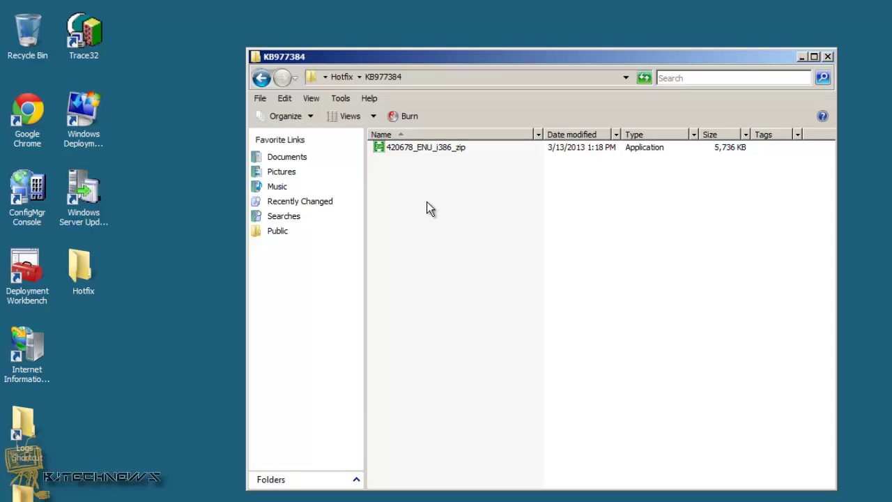
double_click(420, 152)
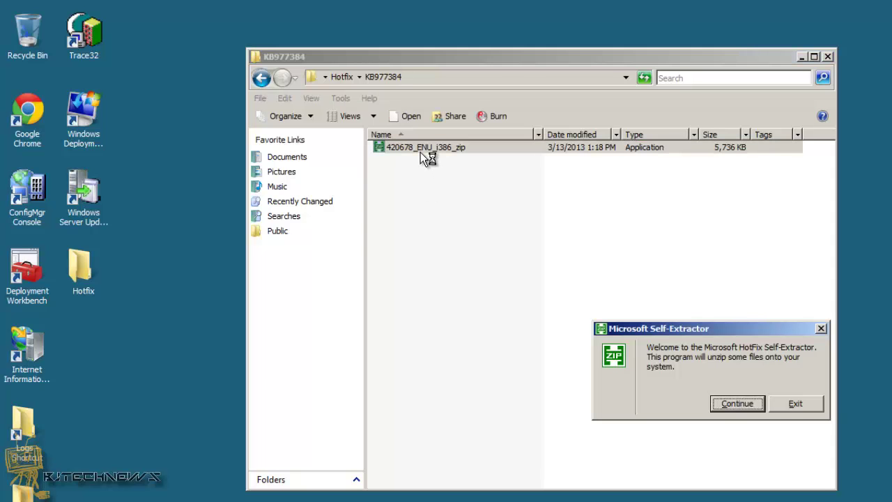
left_click(738, 405)
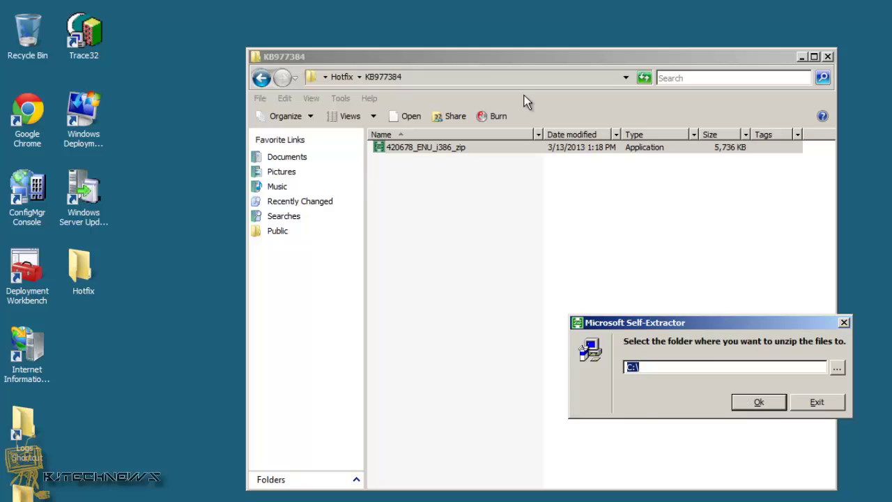
Unzip the hotfix files into C:\Users\Administrator\Desktop\Hotfix\KB977384, using the path copied from the folder window
left_click(491, 85)
key("ctrl+c")
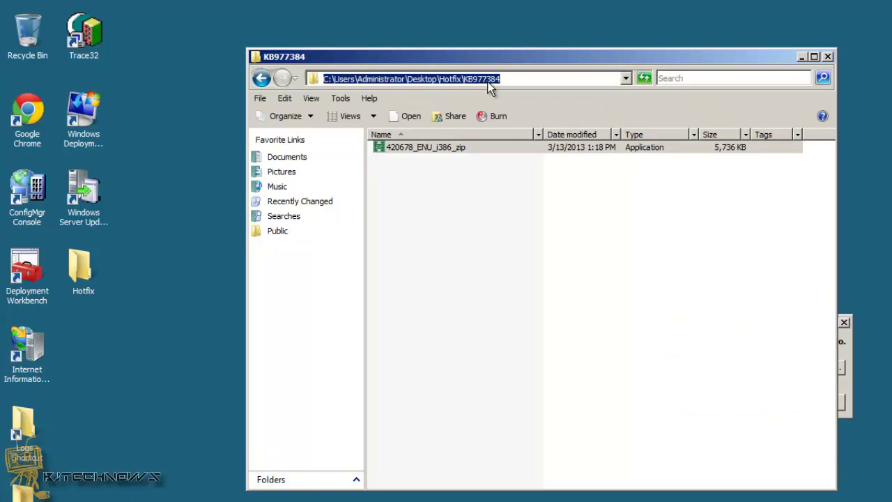
left_click(838, 338)
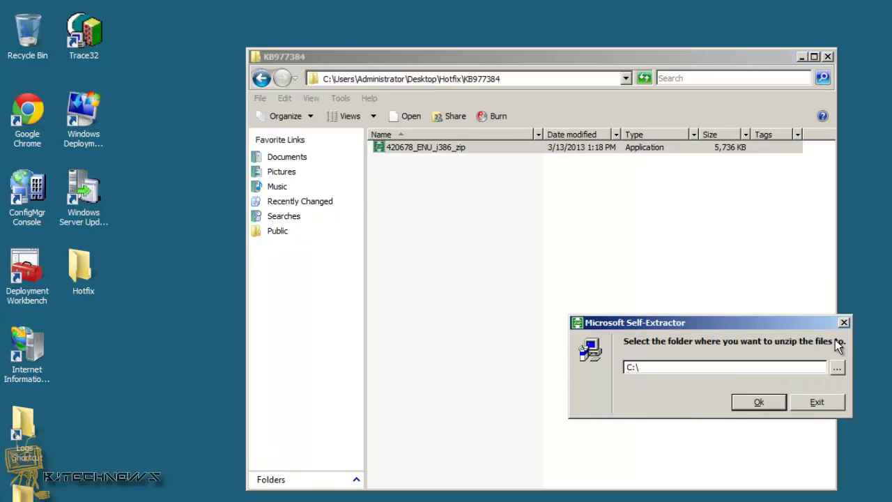
left_click_drag(707, 365, 498, 365)
key("ctrl+v")
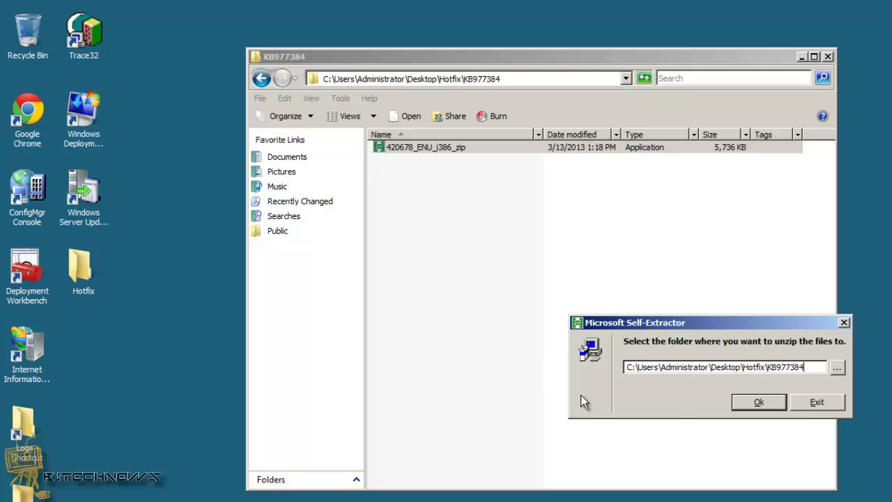
left_click(757, 405)
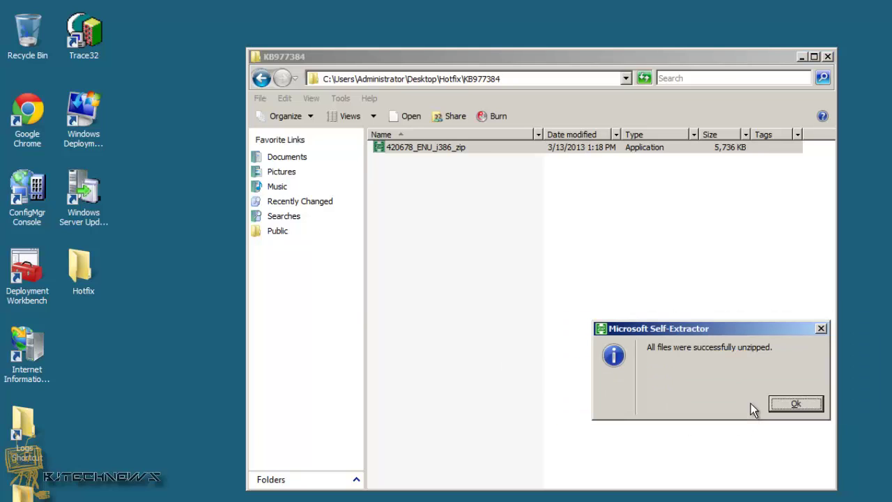
left_click(777, 404)
left_click(529, 271)
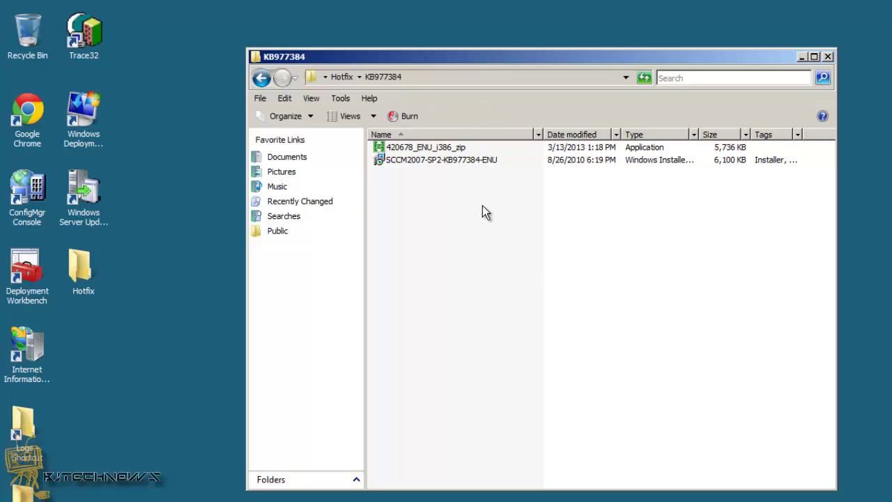
Run the SCCM2007-SP2-KB977384-ENU installer, accept its license agreement and start the installation
double_click(453, 160)
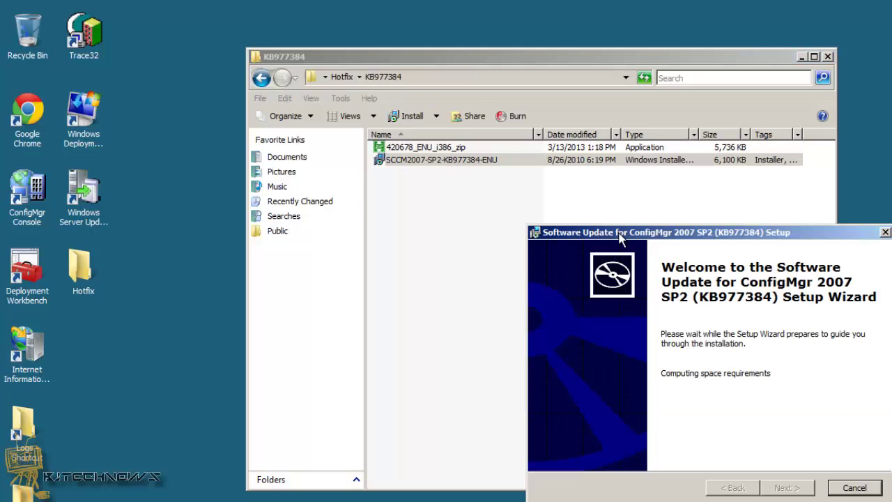
left_click(791, 488)
left_click(687, 434)
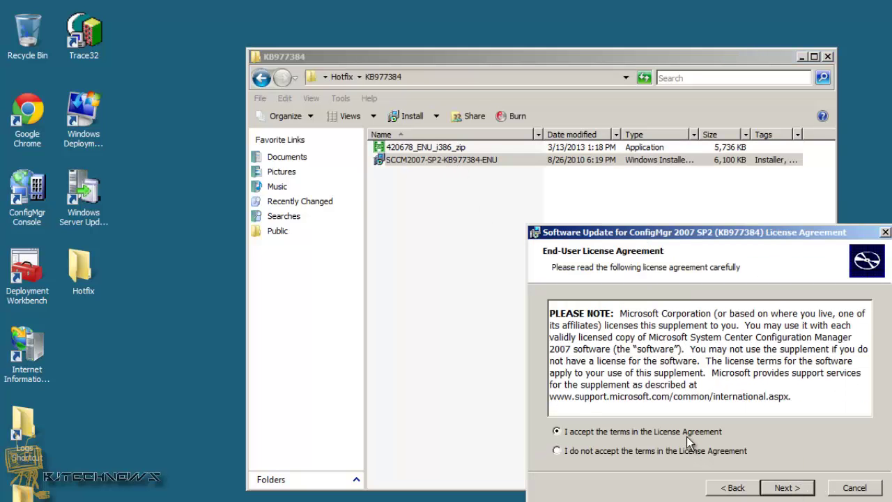
left_click(790, 487)
left_click(788, 488)
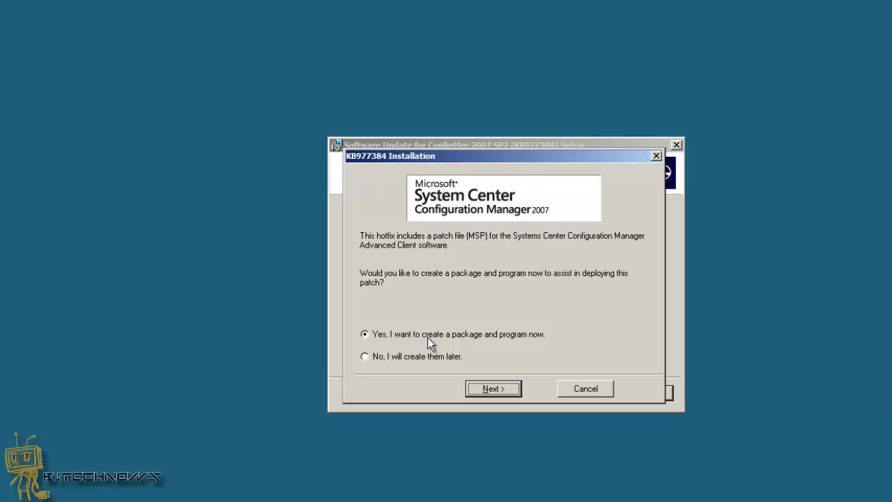
Create the client patch package and program now with the suggested KB977384 names, and finish the hotfix setup
left_click(499, 389)
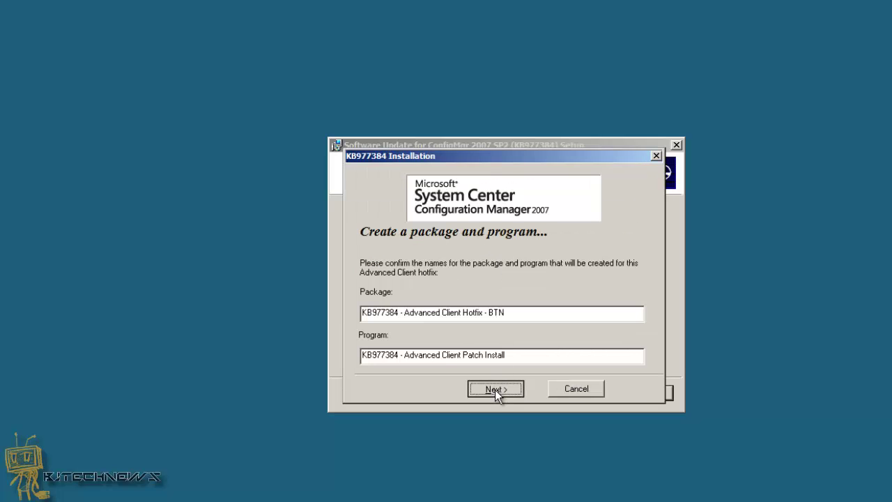
left_click(495, 390)
left_click(486, 389)
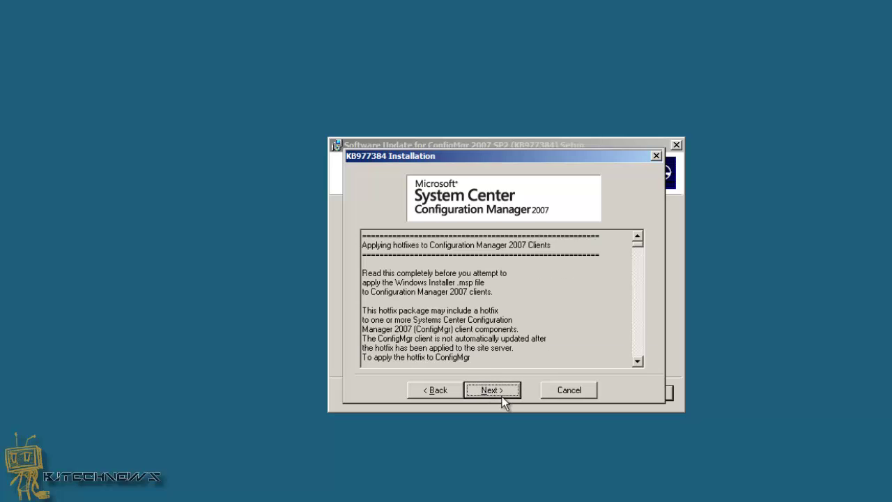
left_click(500, 396)
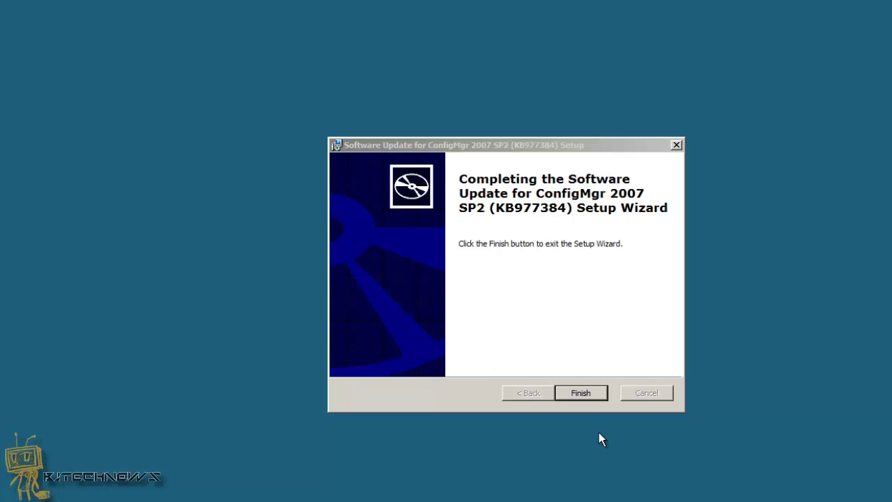
left_click(592, 393)
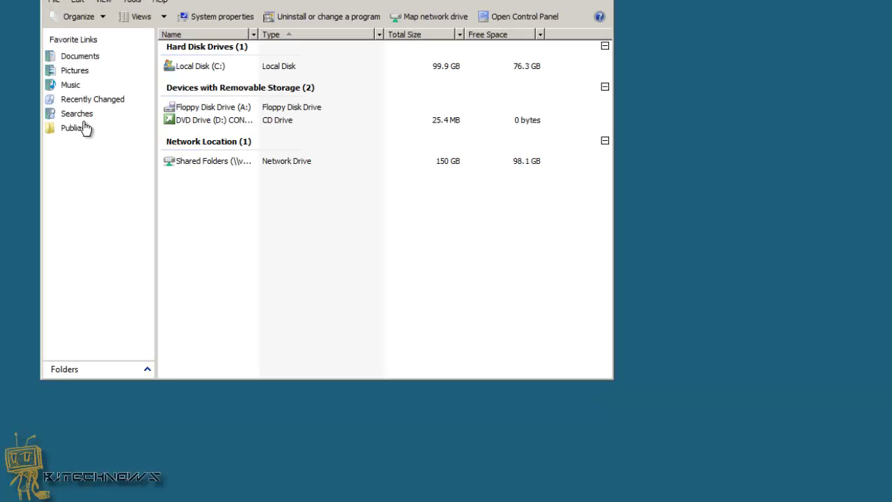
Launch the DVD drive's install program again, close the Computer window and start the Configuration Manager 2007 R3 installation
right_click(195, 121)
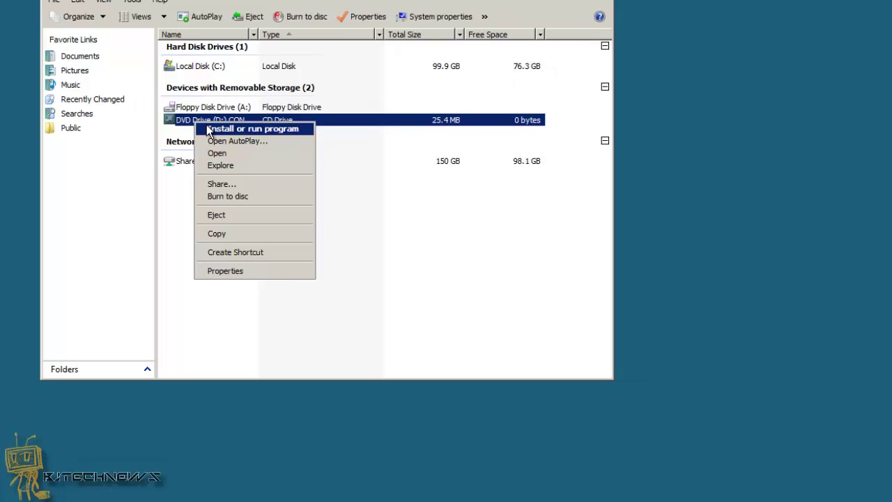
left_click(210, 130)
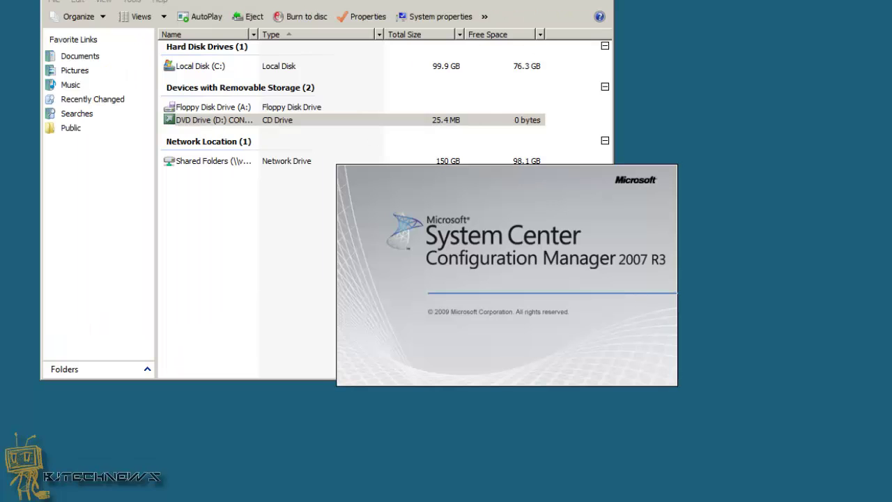
key("alt+F4")
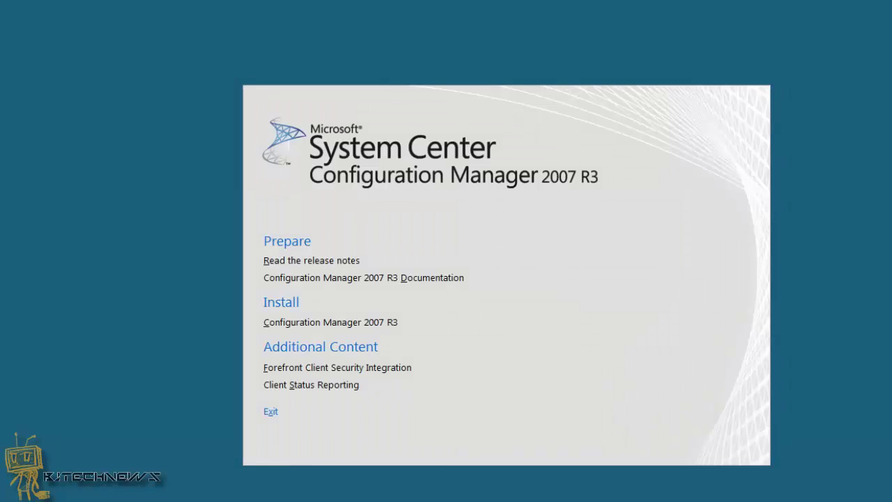
left_click(378, 323)
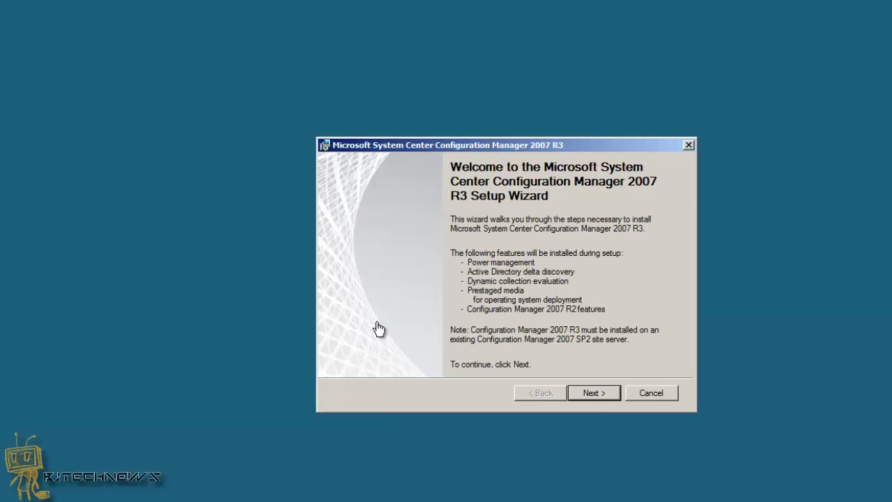
Accept the R3 license agreement, review the list of features on the welcome page, and continue to the registration information
left_click(595, 397)
left_click(420, 334)
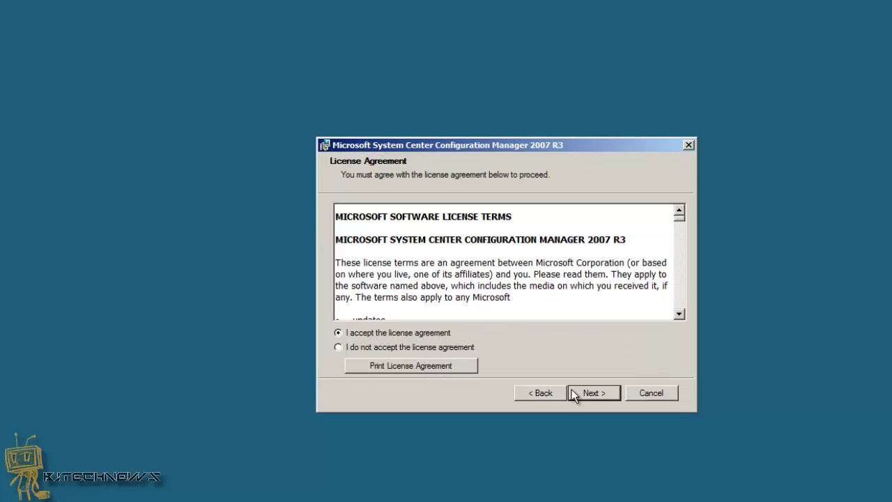
left_click(543, 393)
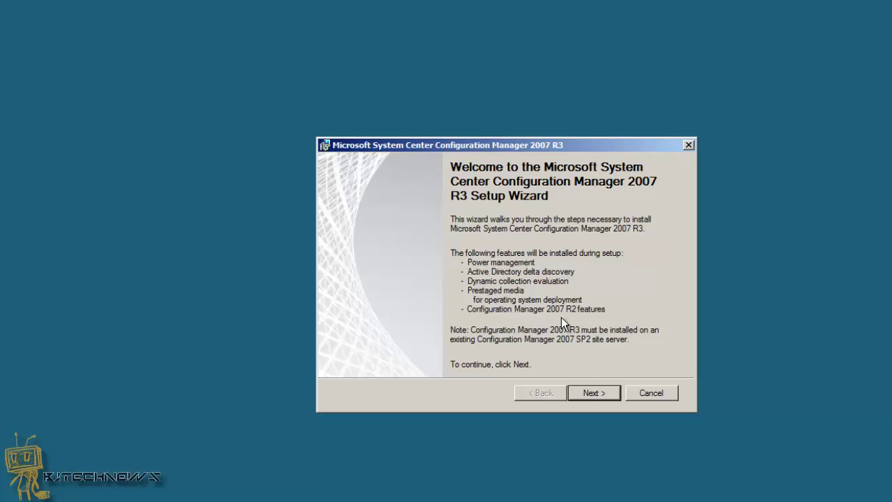
left_click(590, 390)
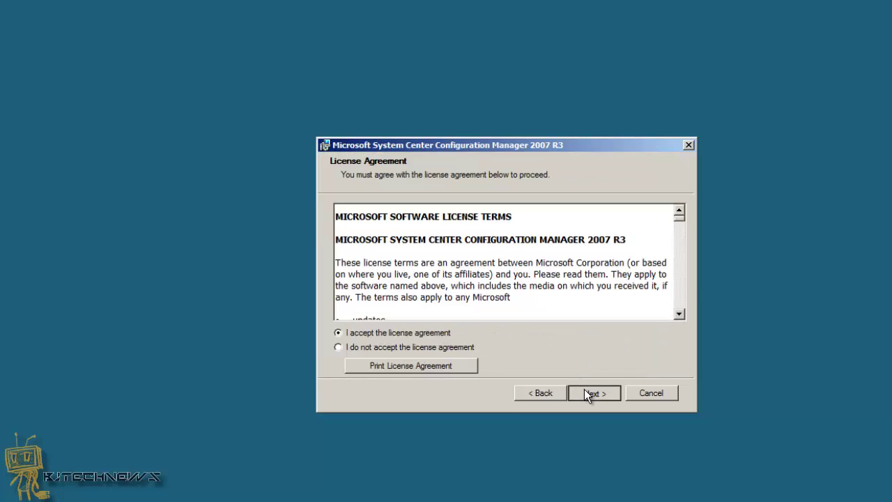
left_click(584, 389)
Set the organization to BJTechNews Productions, install Configuration Manager 2007 R3 and finish the setup wizard
left_click(413, 258)
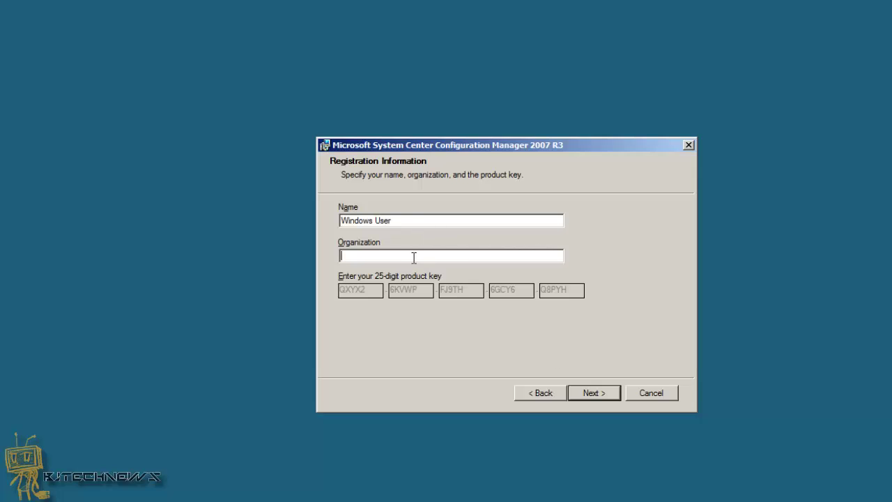
type("BJTechNews Productions")
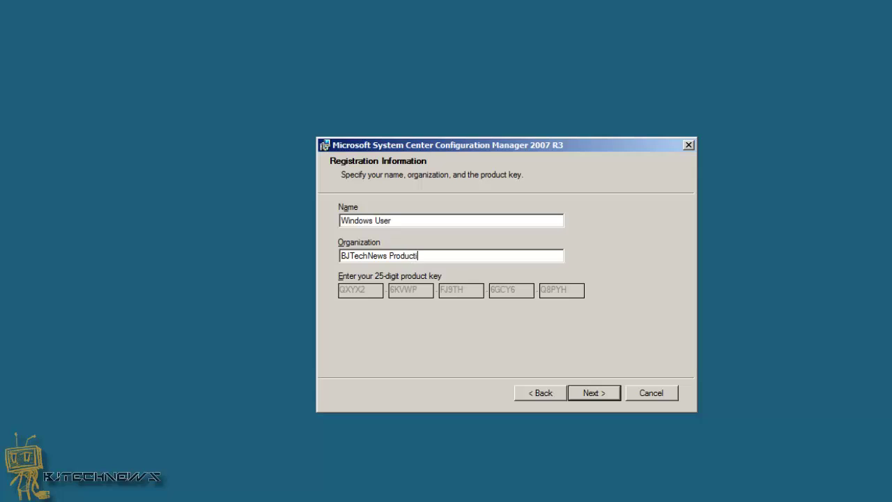
left_click(583, 388)
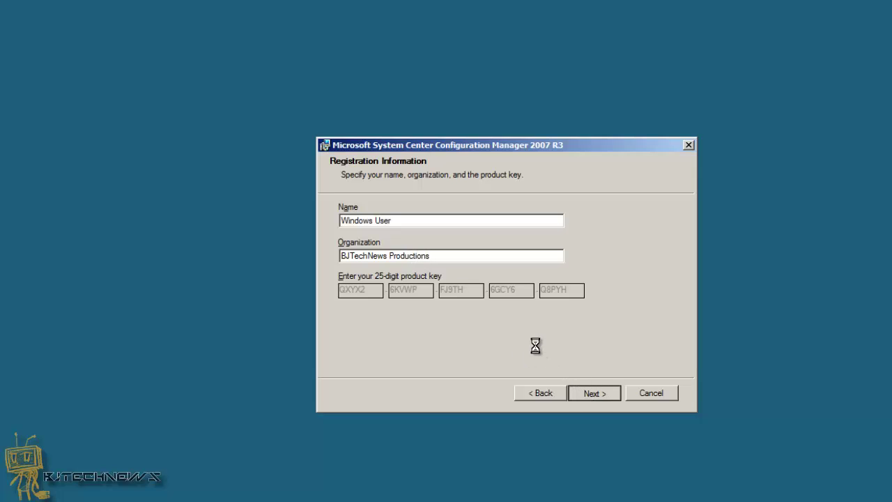
left_click(594, 391)
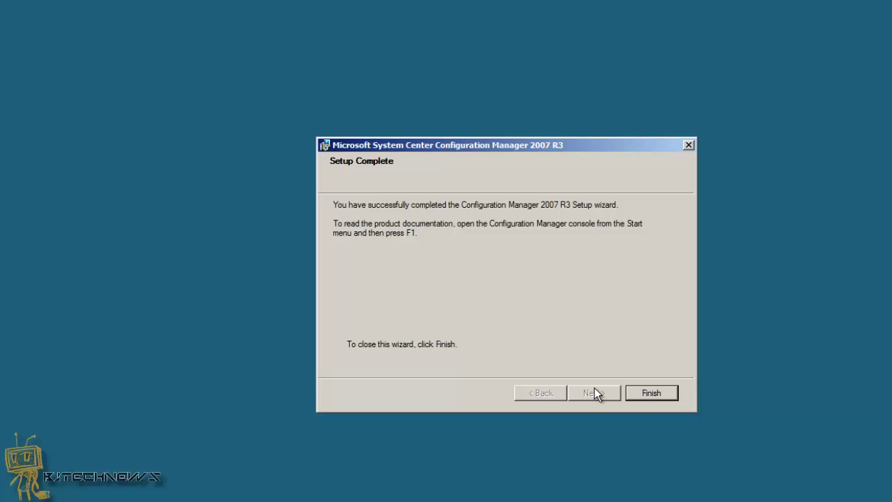
left_click(673, 395)
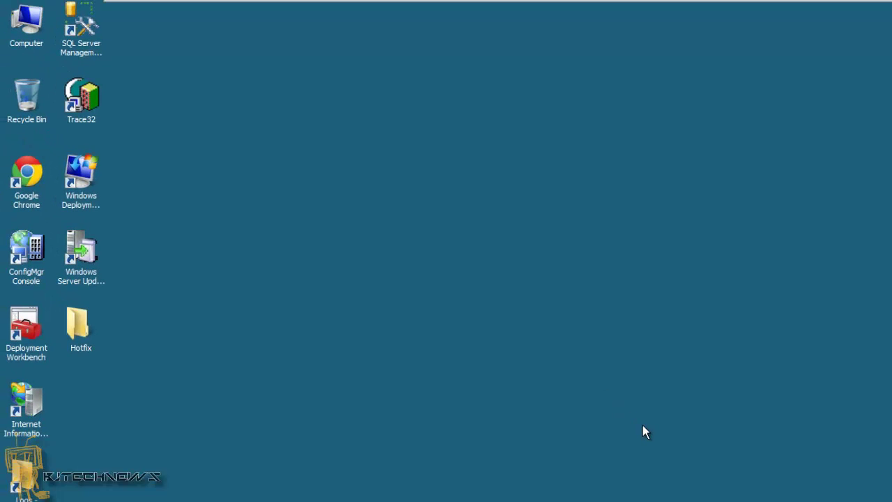
Open the Configuration Manager Console from the desktop
left_click(23, 261)
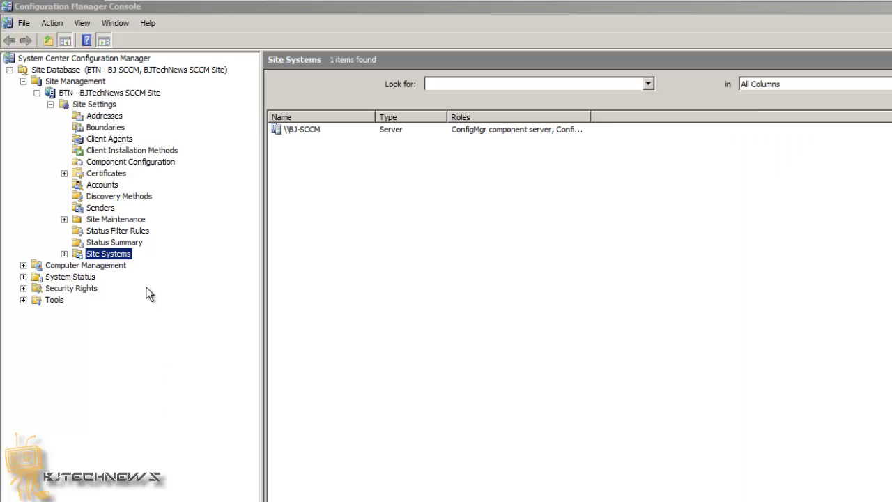
List the roles of the \\BJ-SCCM site system in the BTN site's settings
left_click(89, 82)
left_click(91, 94)
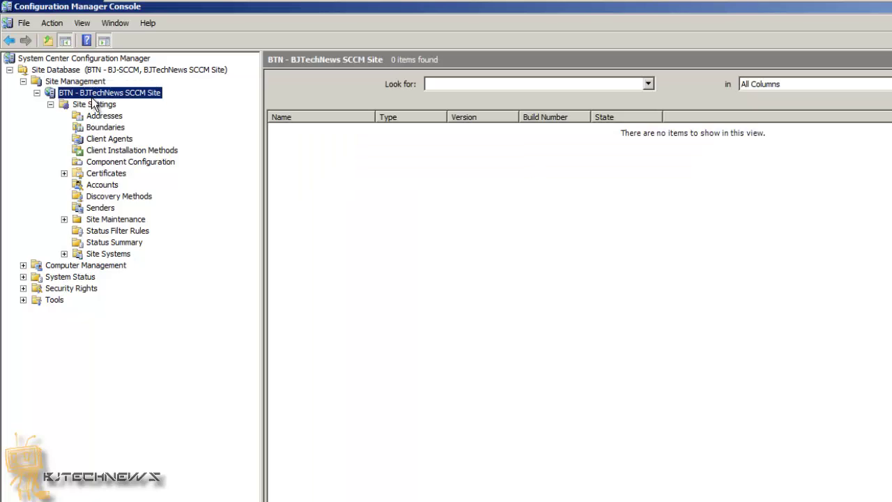
left_click(93, 105)
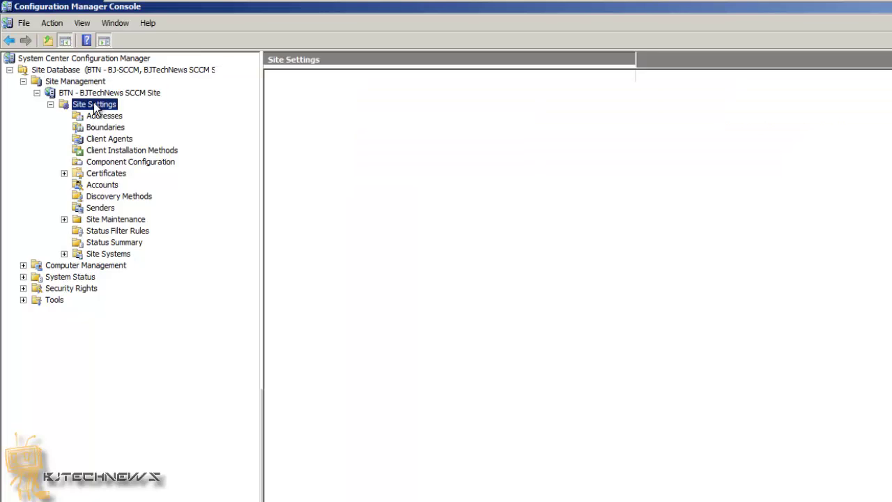
double_click(115, 254)
left_click(117, 265)
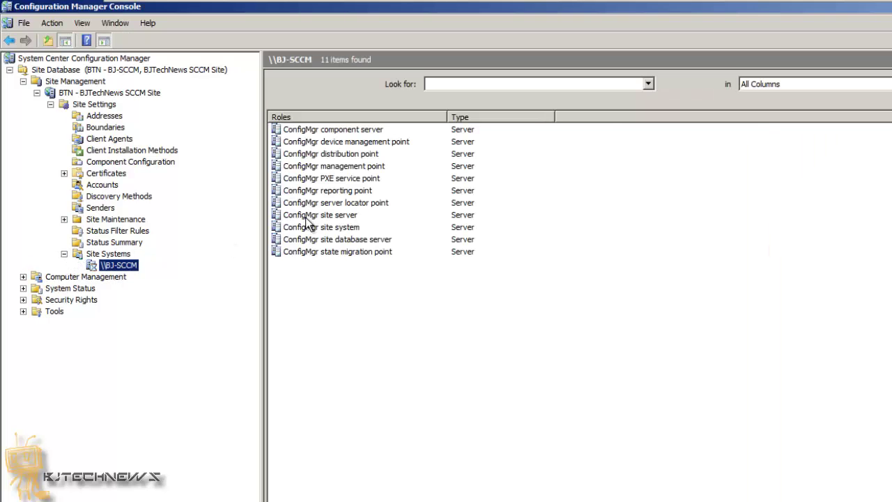
Review the general properties of the ConfigMgr PXE service point, including the unknown computer support option, and close them without saving
right_click(332, 179)
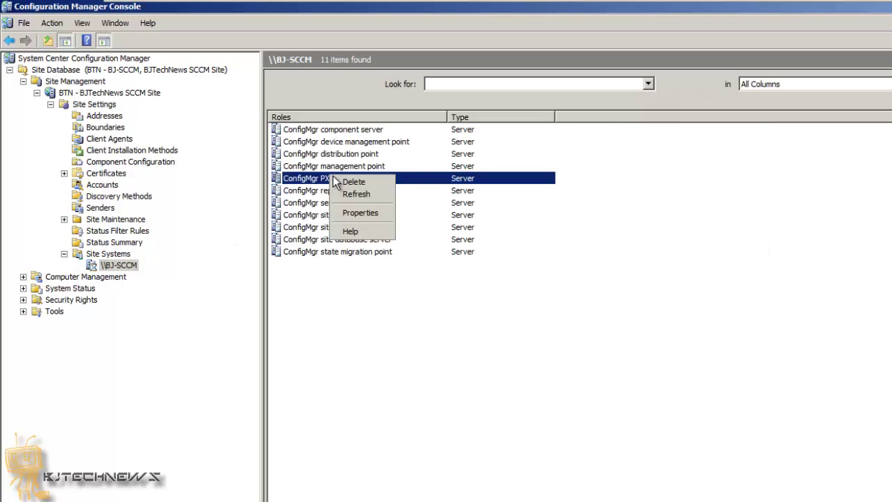
left_click(358, 213)
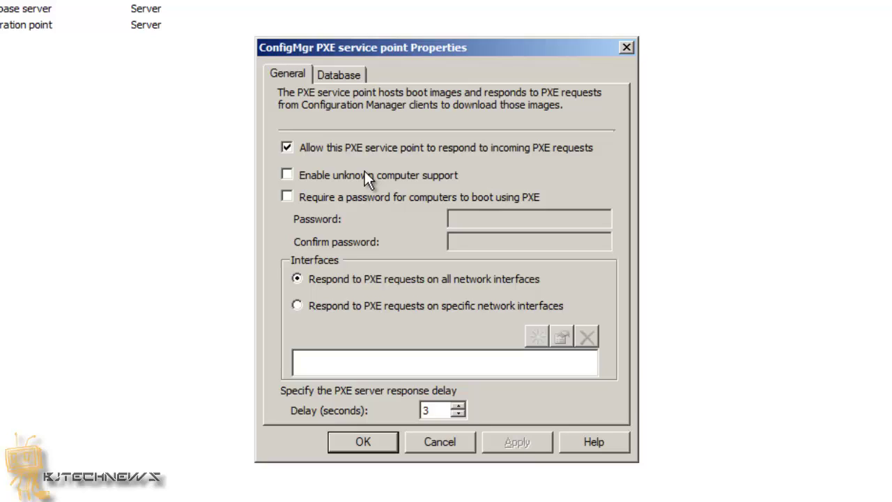
left_click(465, 450)
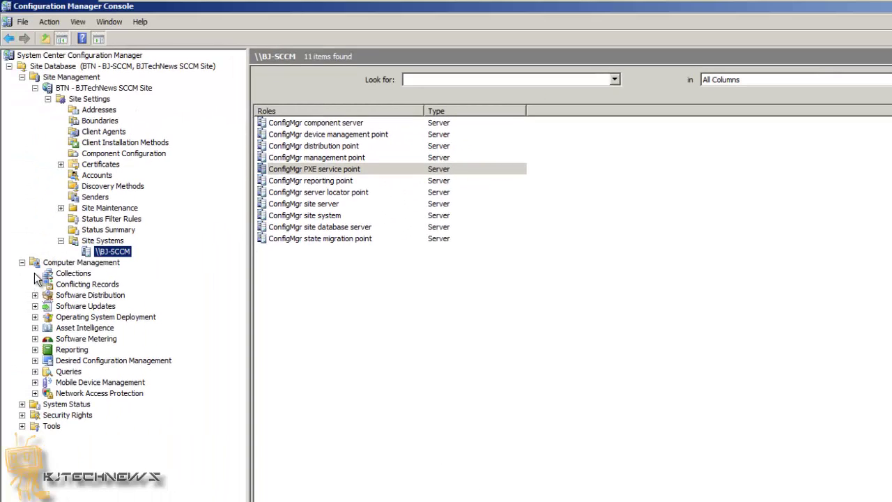
Show the members of the All Unknown Computers collection under Computer Management and fit the Name column to its full entries
left_click(35, 274)
left_click(121, 320)
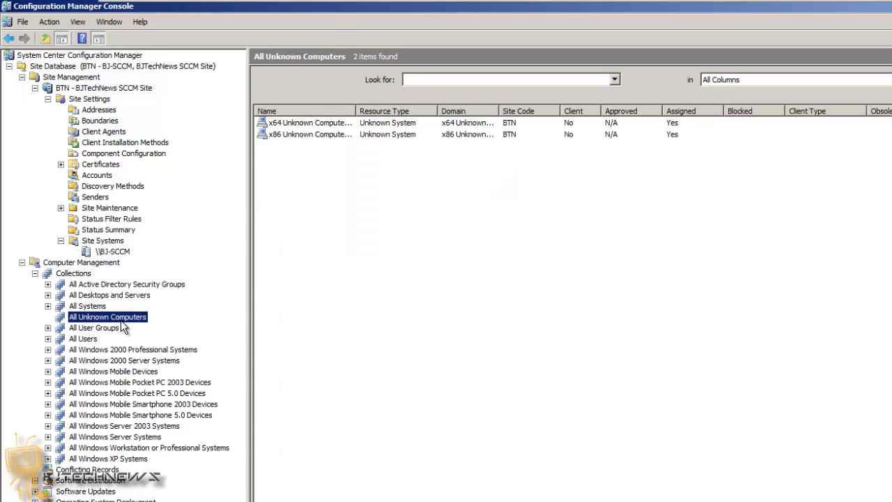
left_click(354, 112)
double_click(355, 111)
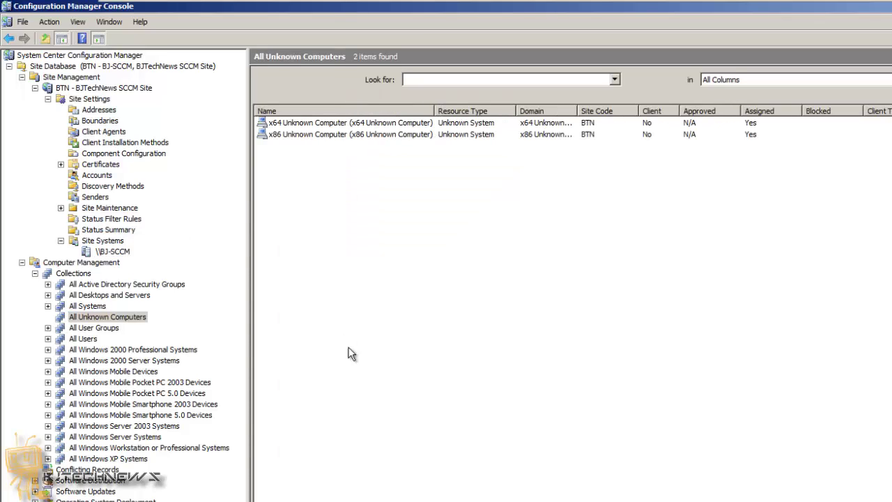